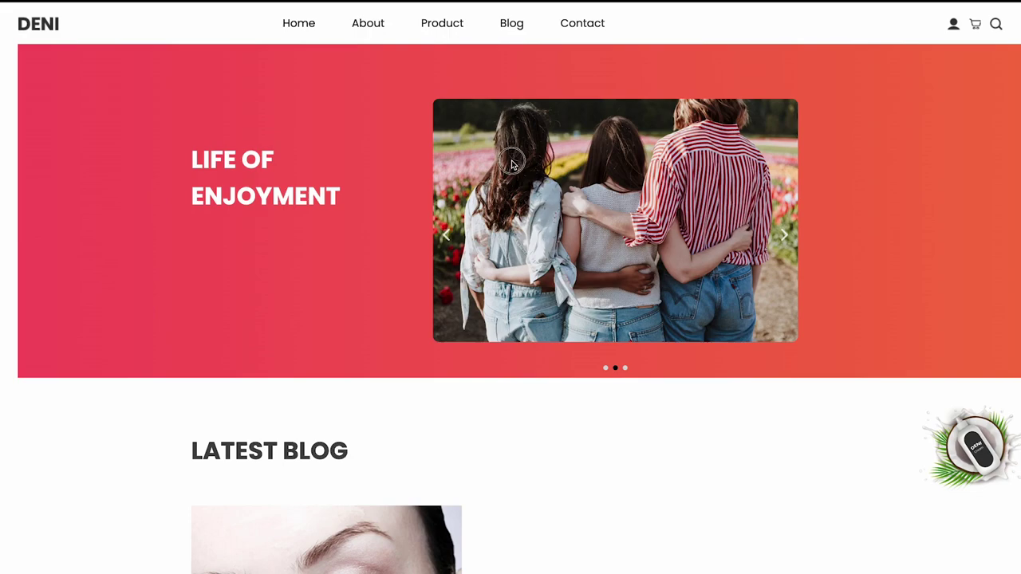
Swipe a demo carousel back to its previous image, then advance it to the next slide.
drag(514, 159, 753, 171)
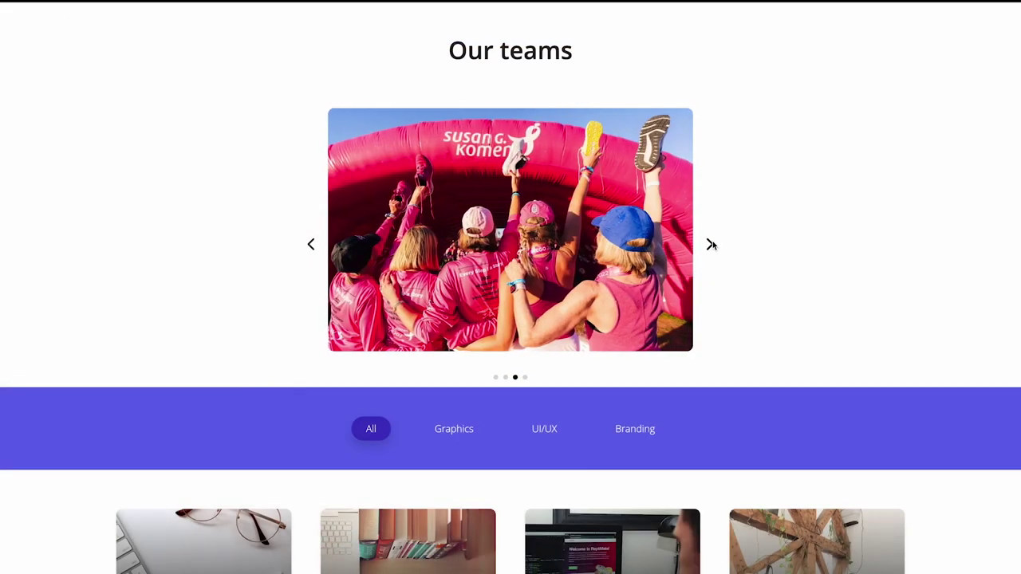
click(711, 245)
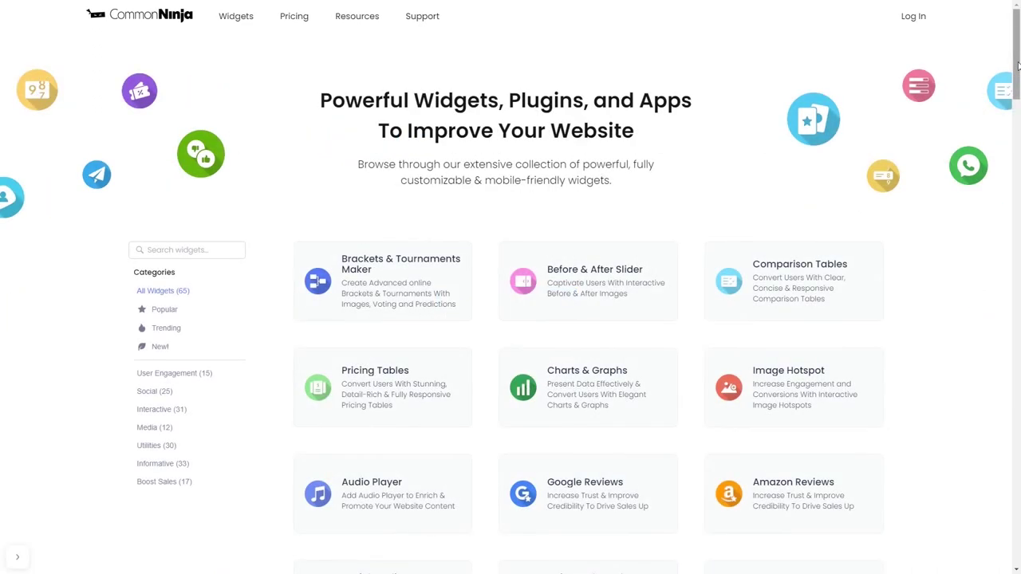
Find Image Carousel in the widget catalog and create a new 'My Carousel' widget.
drag(1017, 67, 1018, 195)
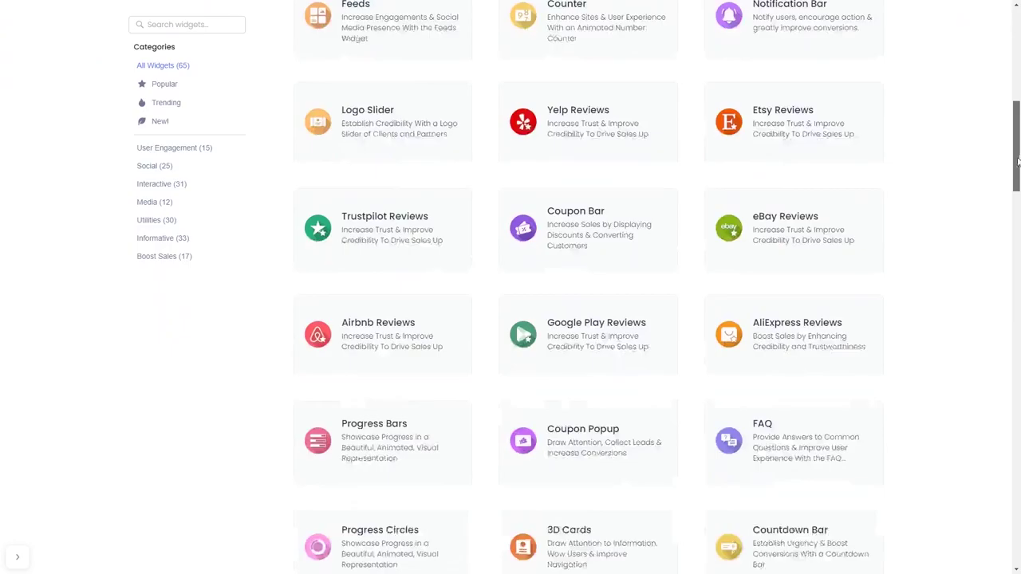
drag(1017, 195, 1017, 350)
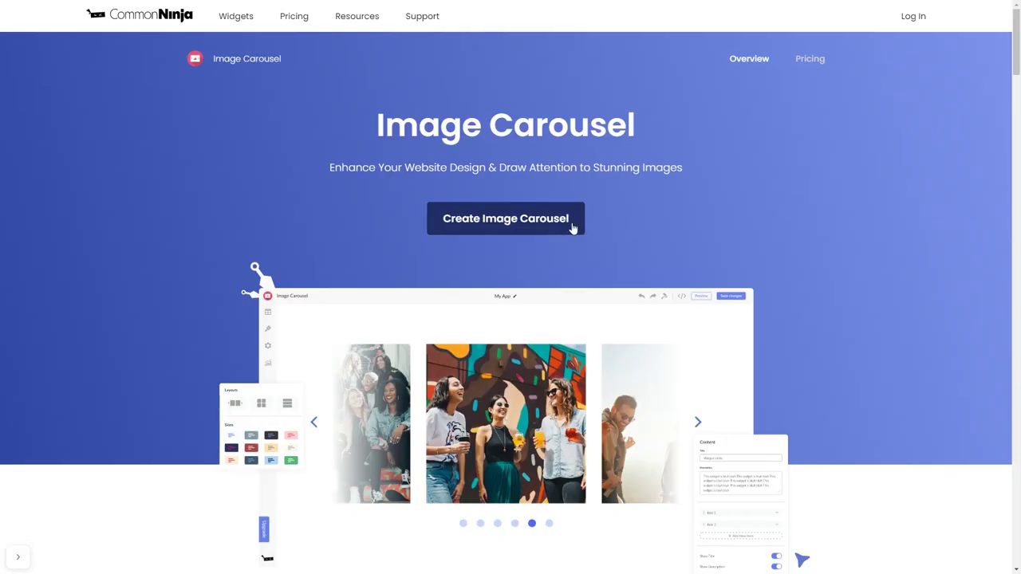
click(549, 227)
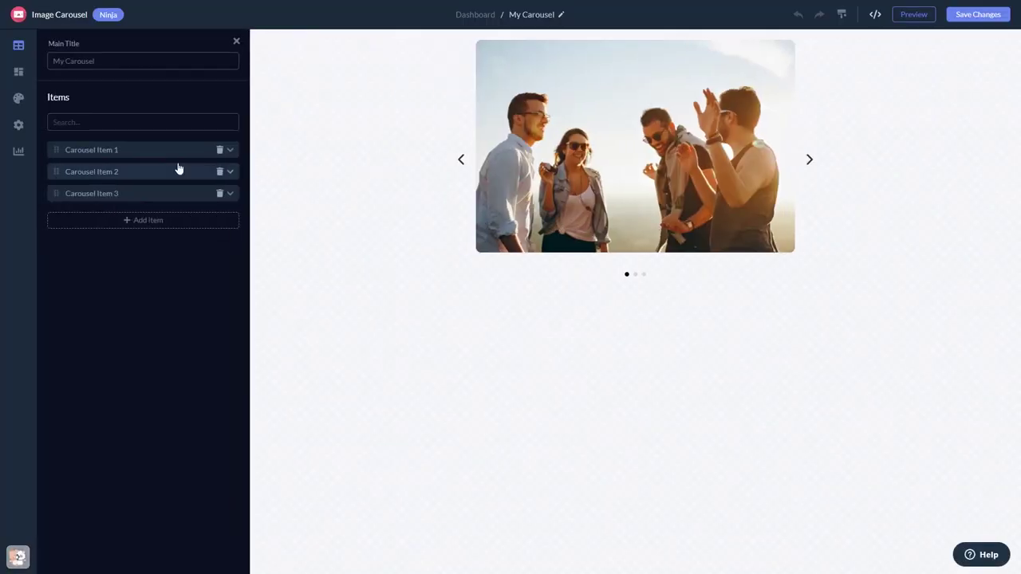
Expand carousel items 1 and 2, pick the vertical-dot-pagination layout, and review Design and Settings.
click(155, 156)
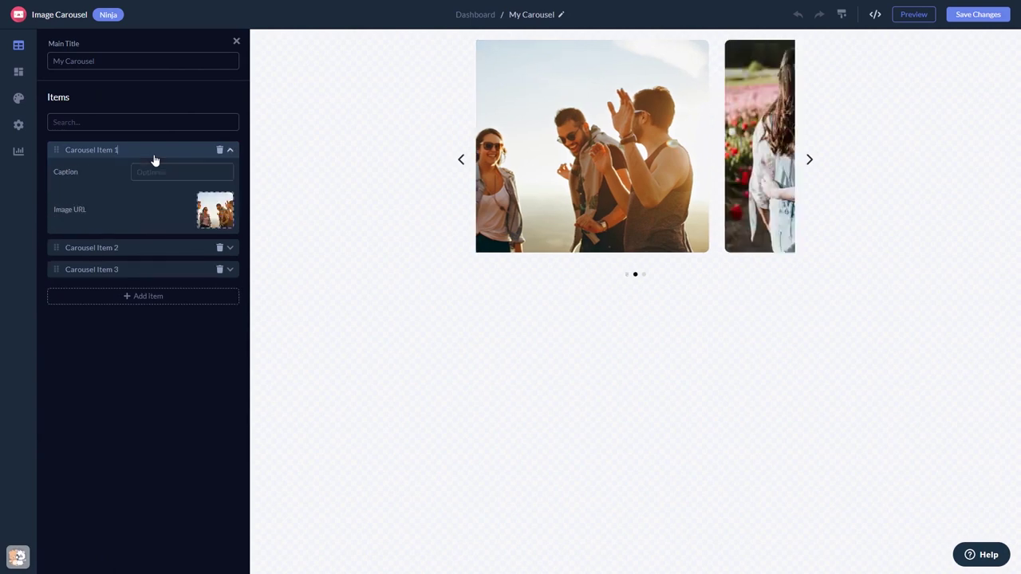
click(134, 248)
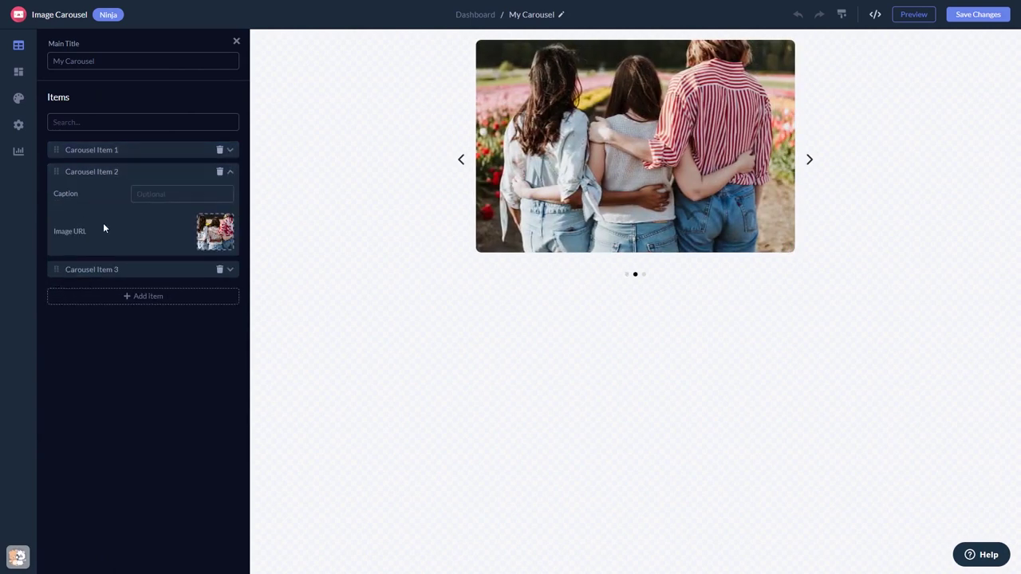
click(19, 72)
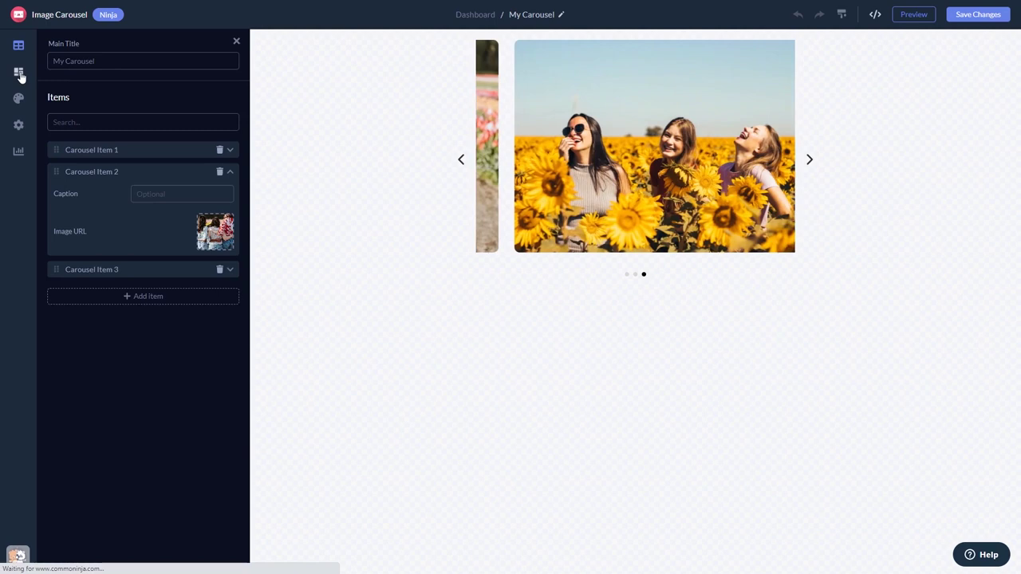
click(170, 79)
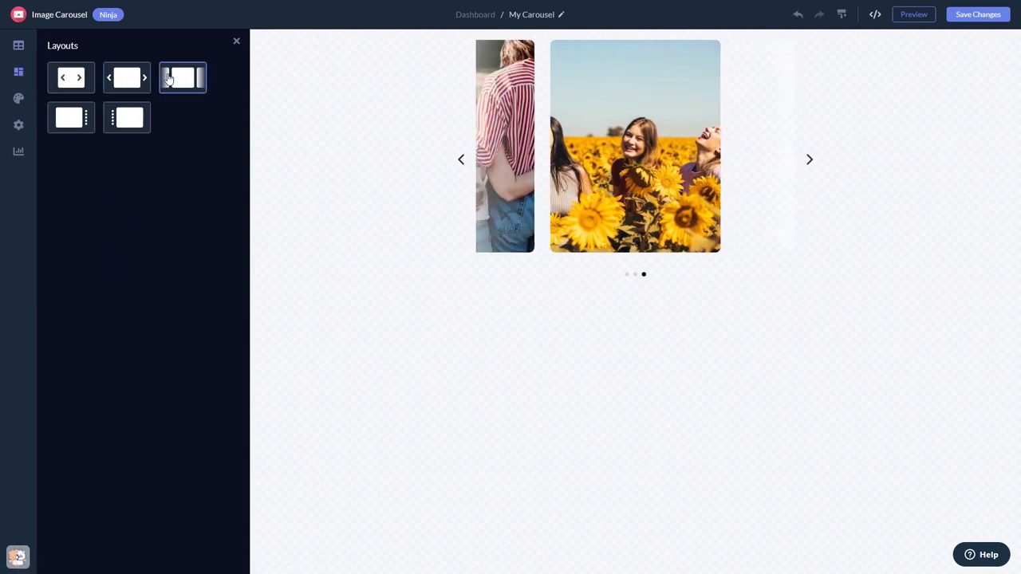
click(135, 80)
click(131, 120)
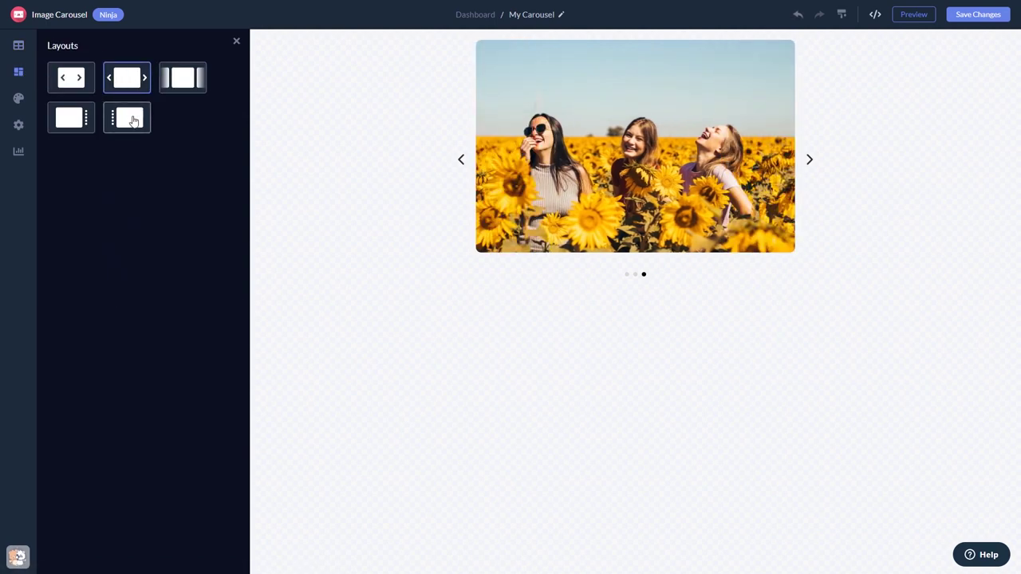
click(18, 98)
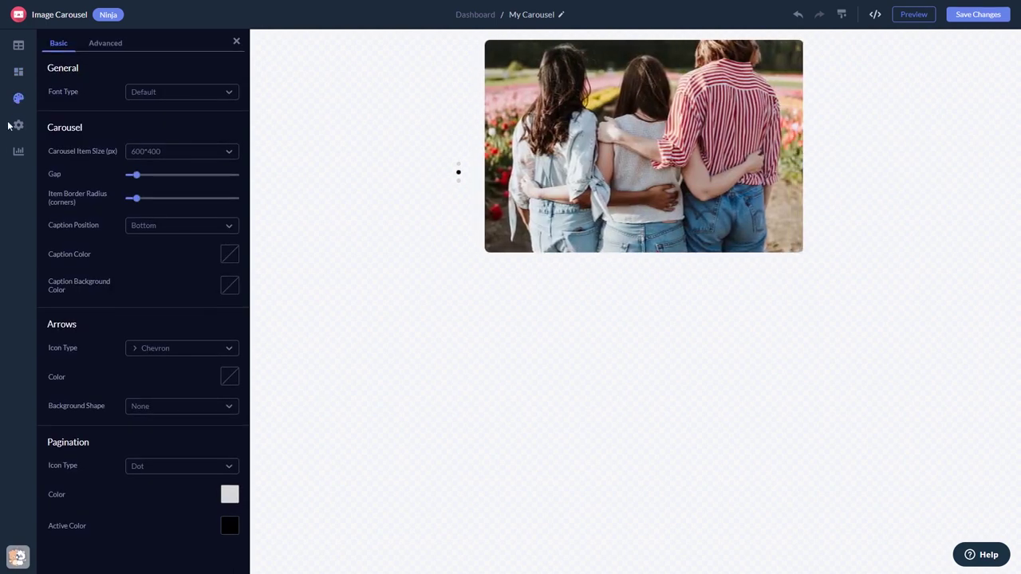
click(14, 128)
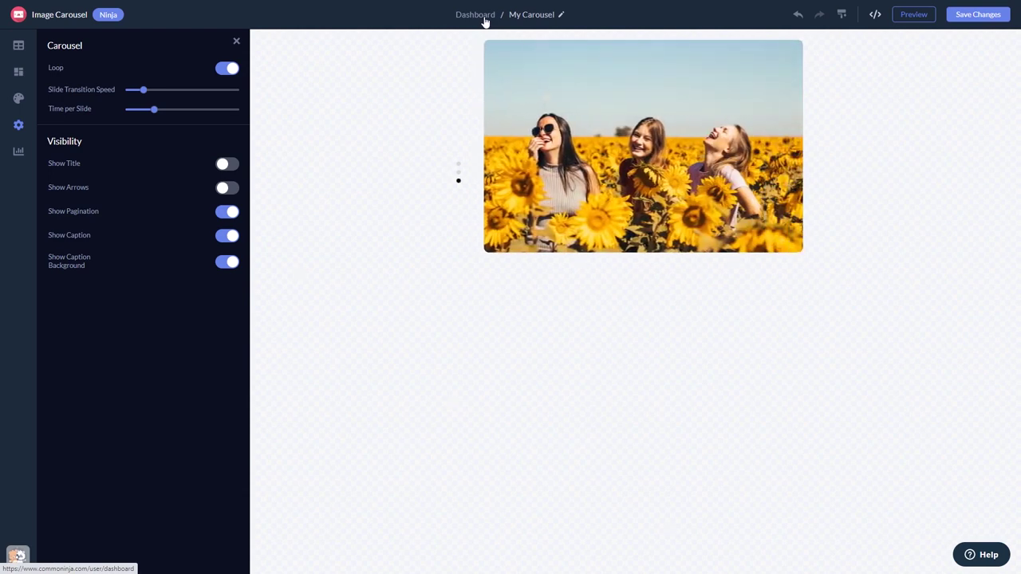
Copy My Carousel's installation code from the dashboard's Add to site dialog.
click(484, 17)
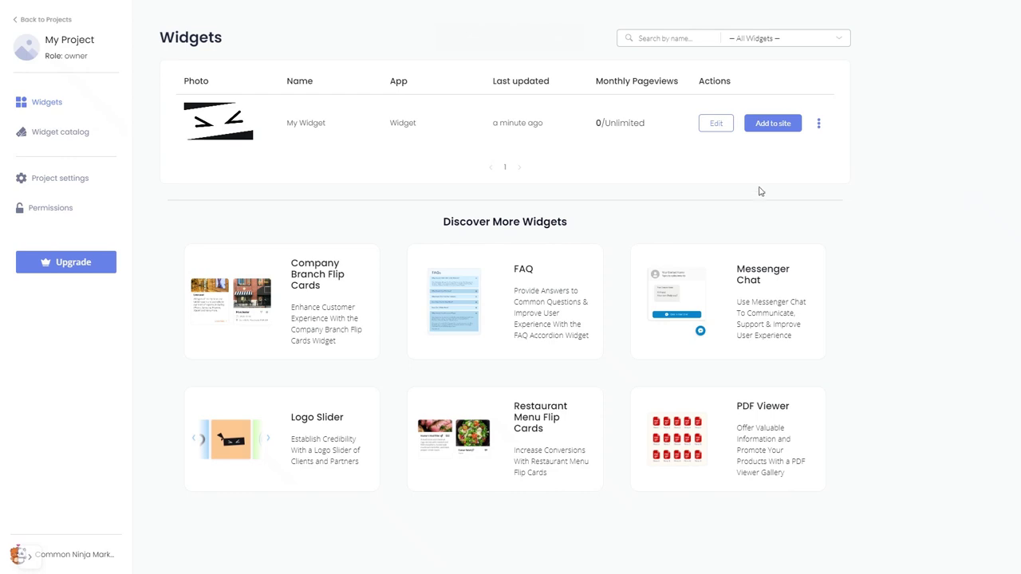
click(777, 125)
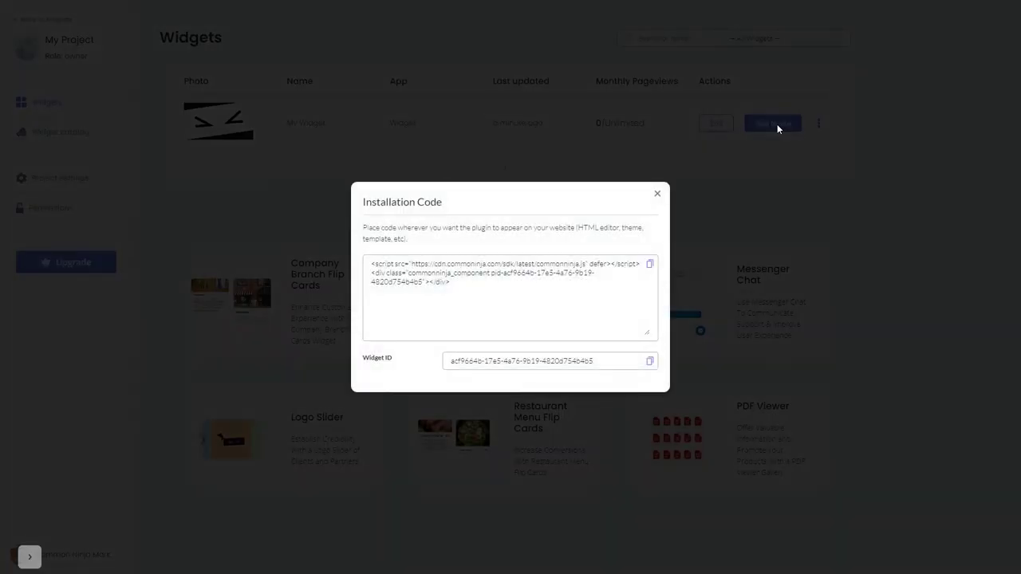
click(649, 265)
click(650, 265)
click(659, 195)
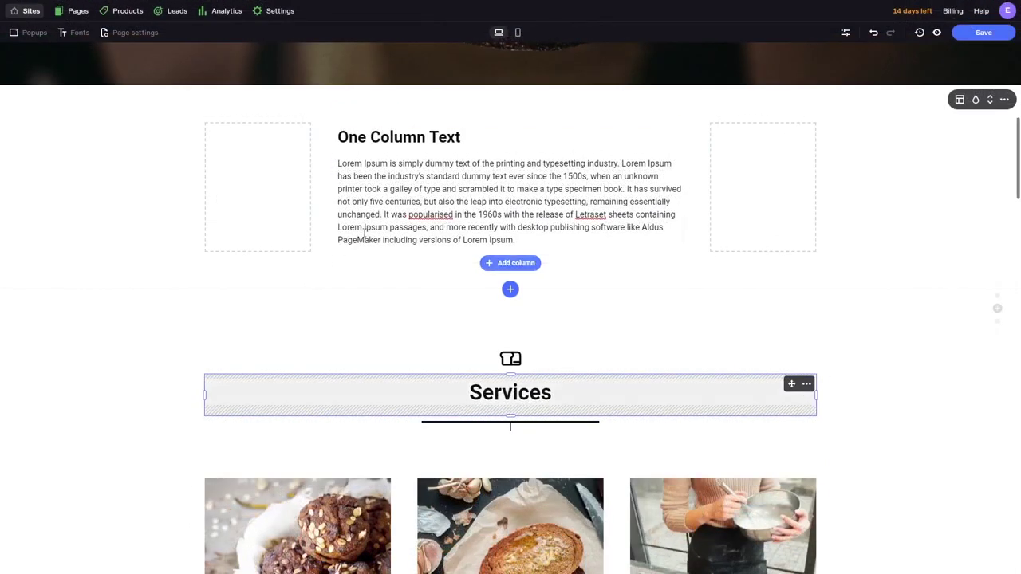
Insert an HTML Code element from the Add Element panel beneath the One Column Text block.
click(459, 204)
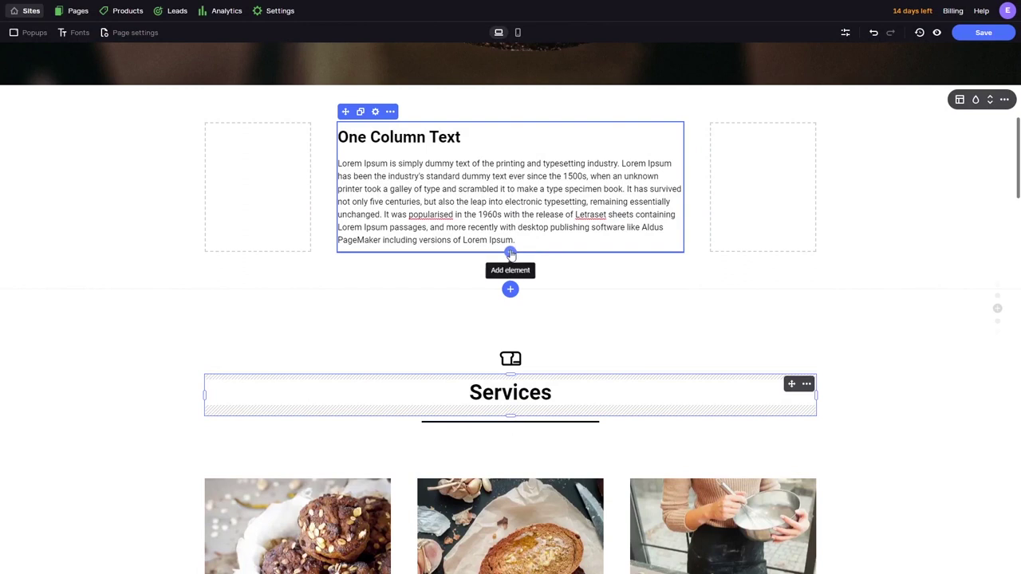
click(511, 253)
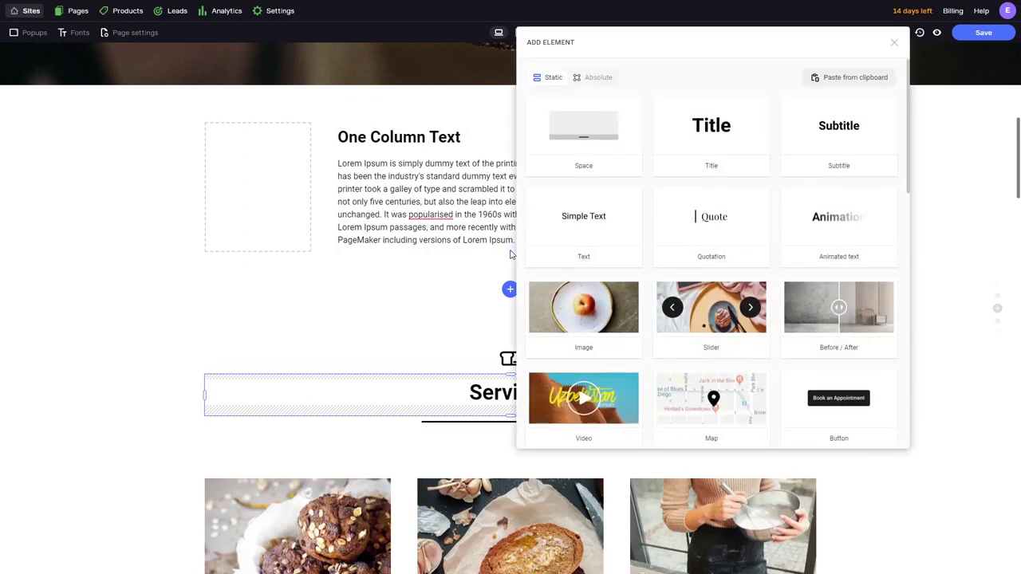
scroll(637, 271, down, 2)
scroll(718, 275, down, 3)
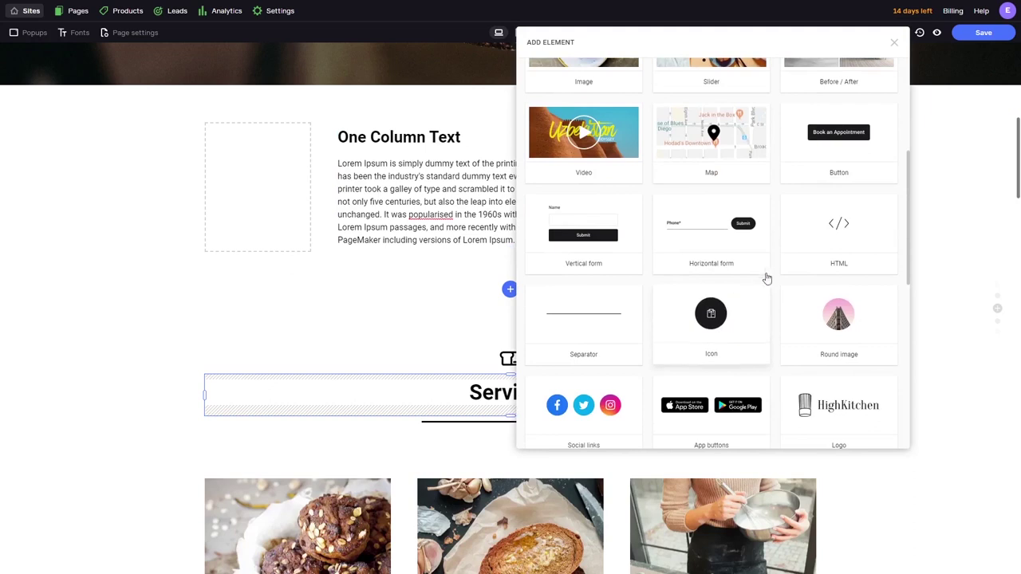
click(842, 243)
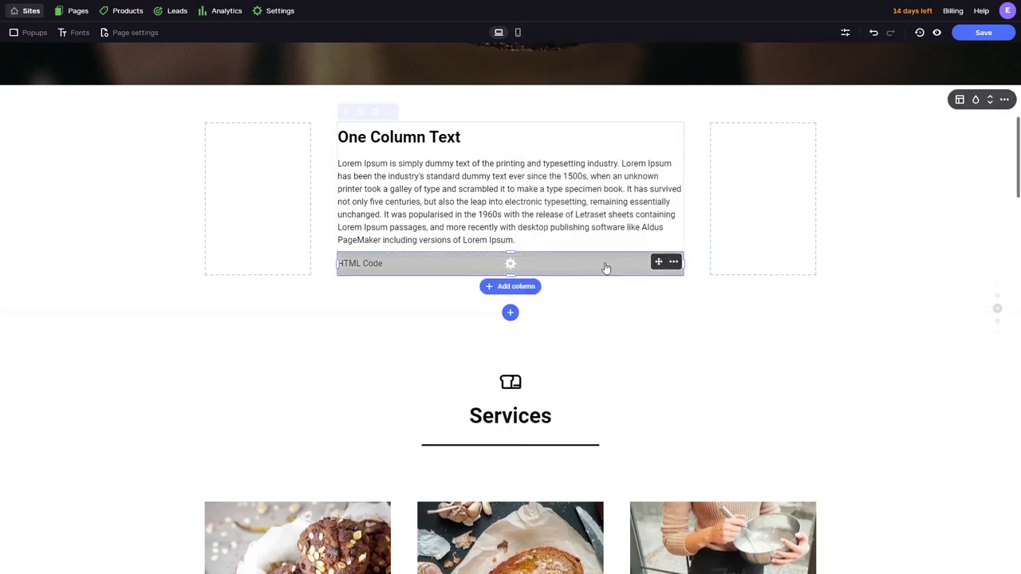
Replace the HTML element's placeholder code with the pasted Common Ninja embed code.
click(606, 268)
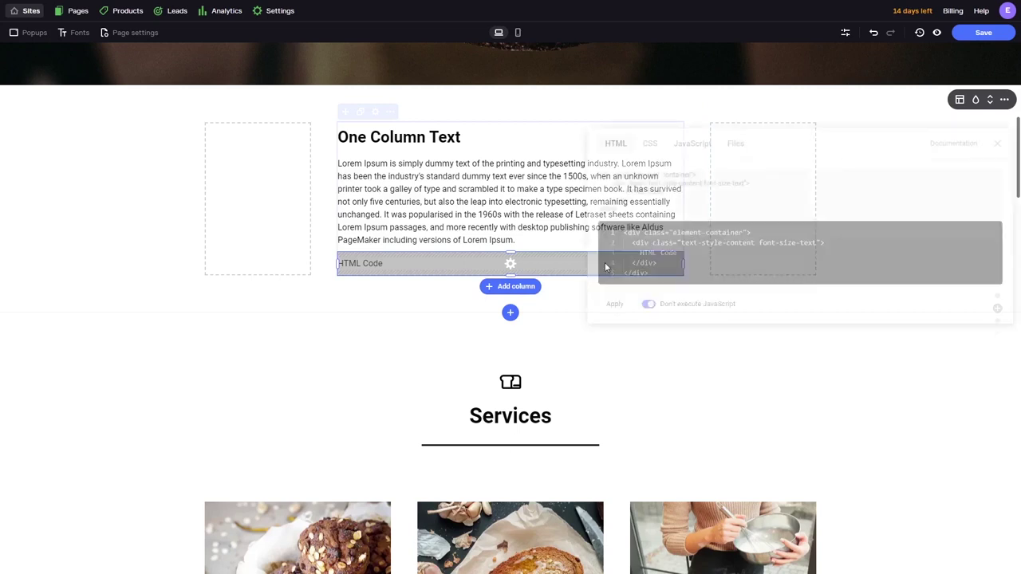
click(693, 218)
key(ctrl+a)
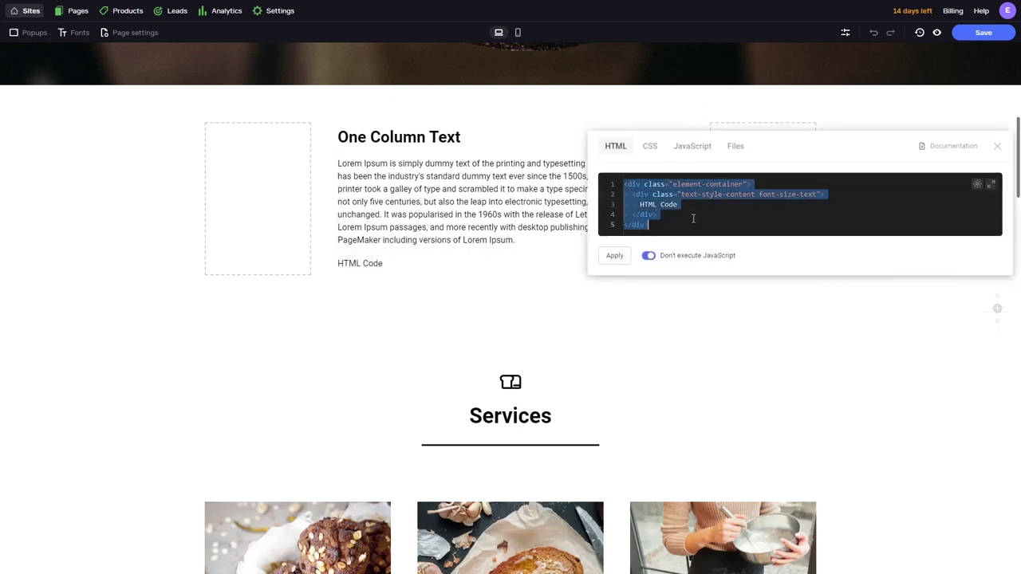
key(BackSpace)
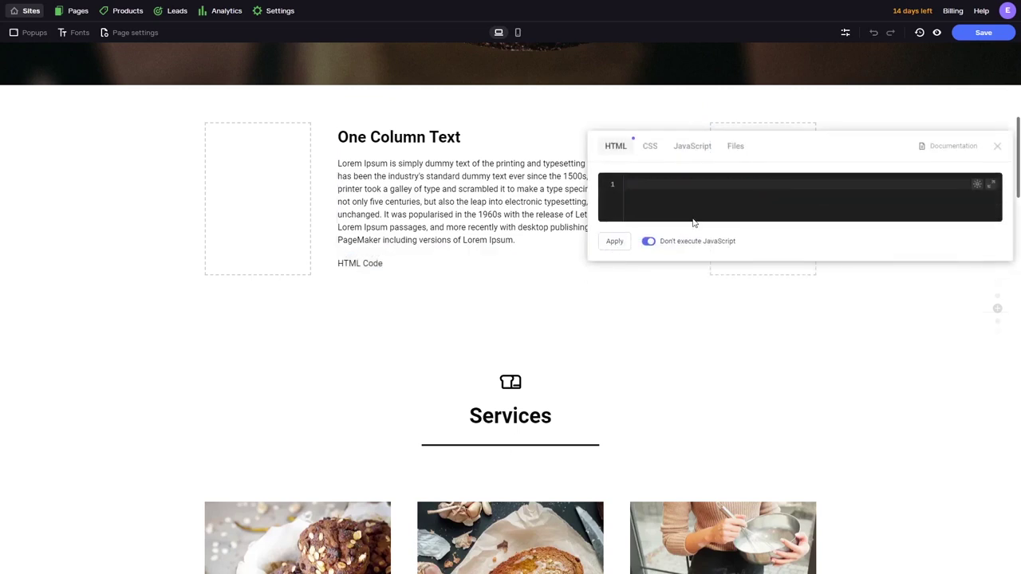
key(ctrl+v)
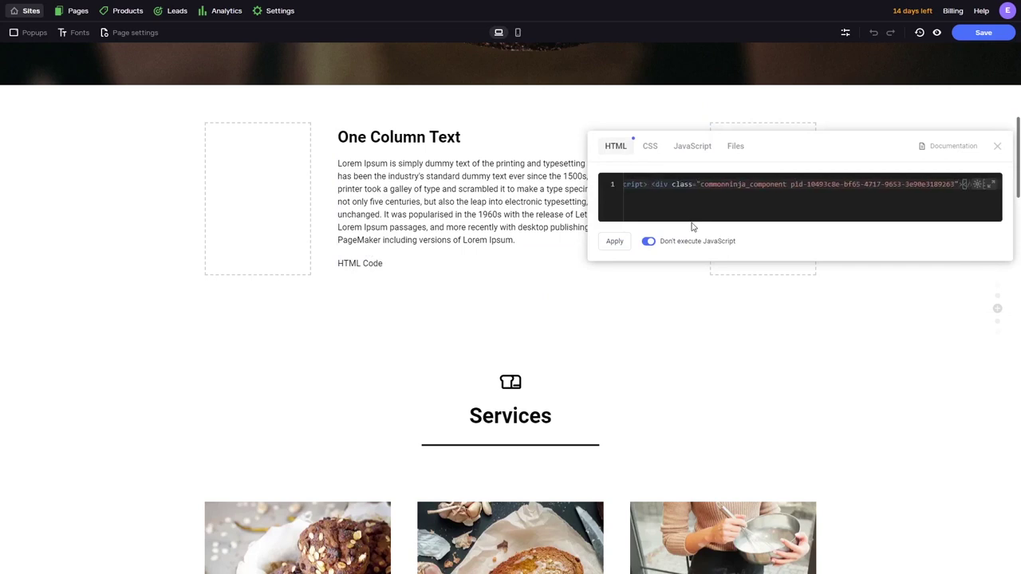
Allow the embed's JavaScript to execute and save the page.
click(665, 246)
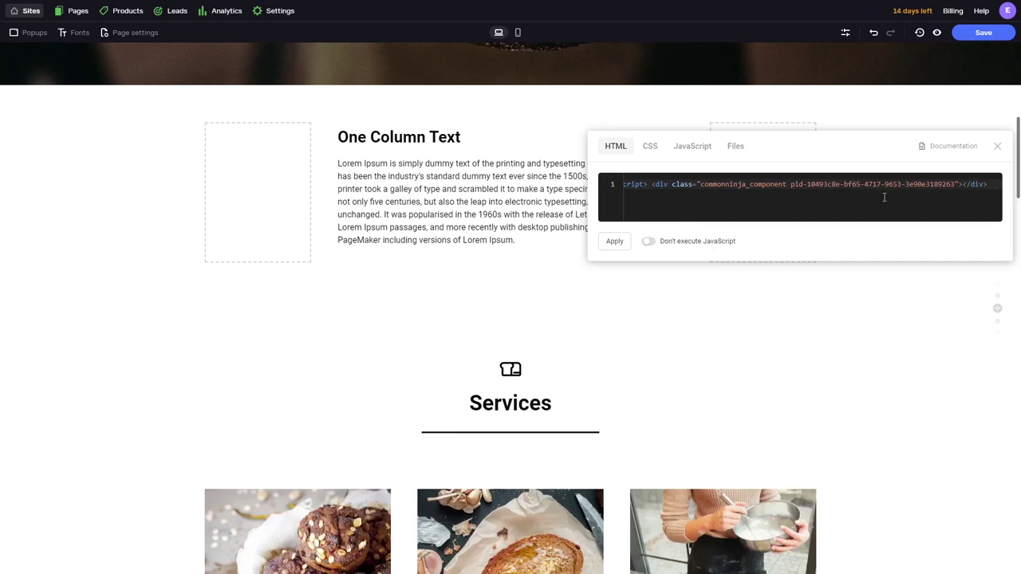
click(996, 147)
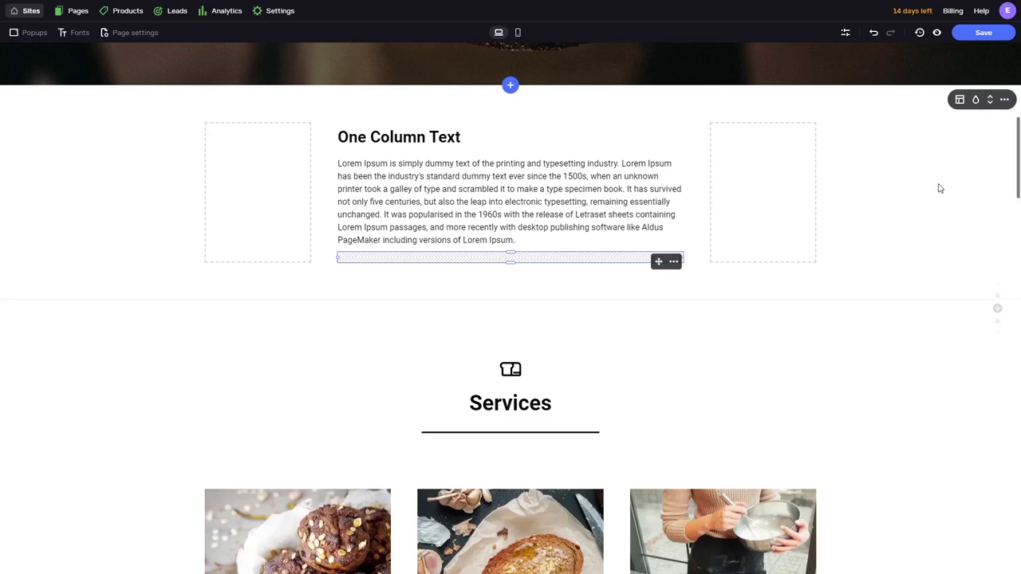
click(974, 36)
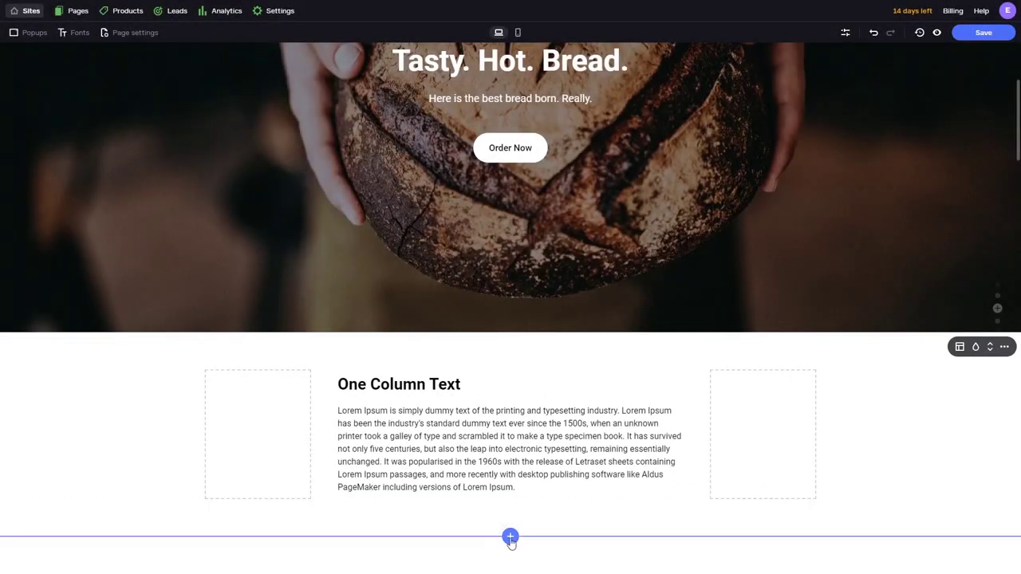
Add the HTML code section template from the Other category below One Column Text.
click(510, 539)
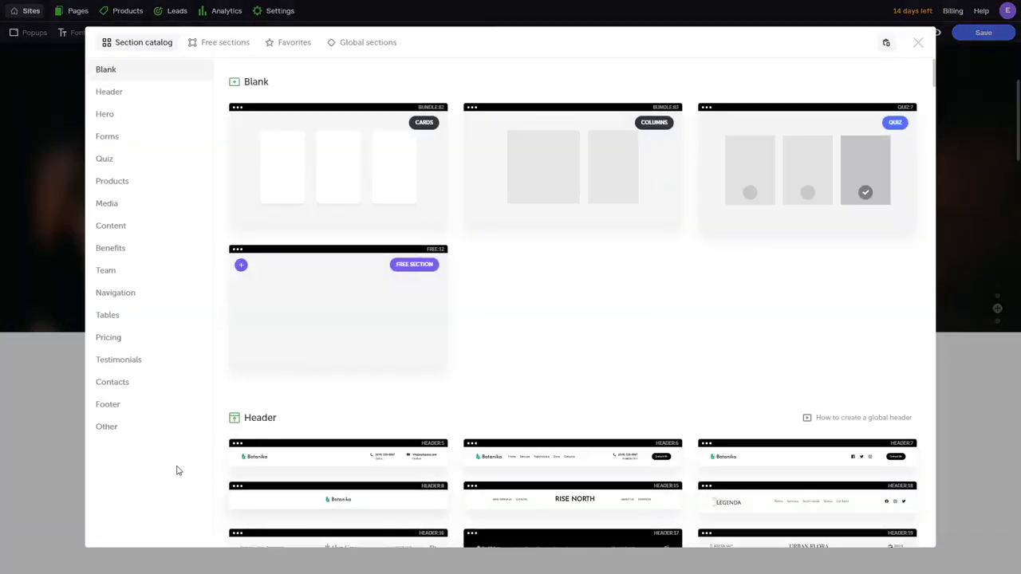
click(107, 427)
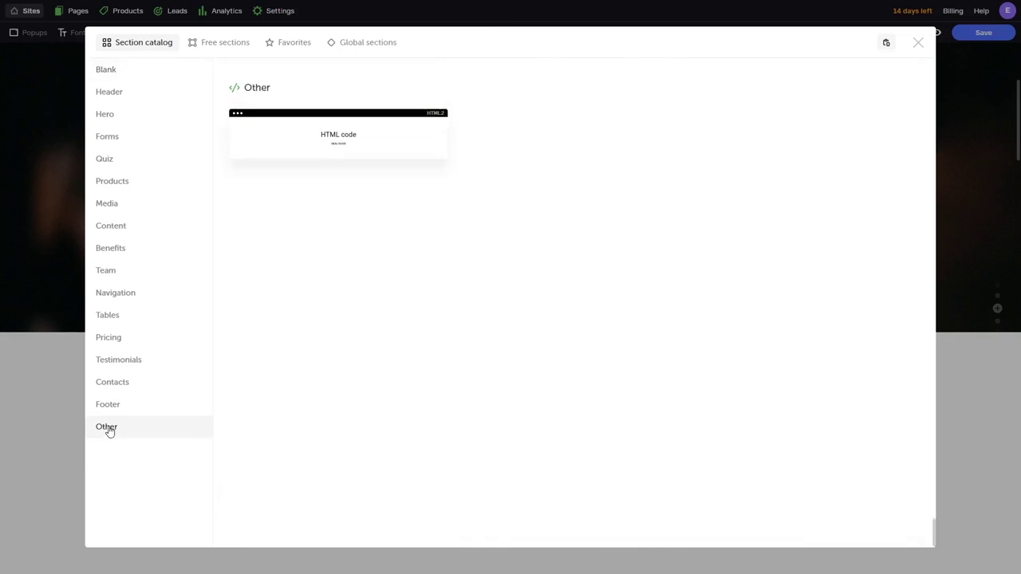
click(343, 152)
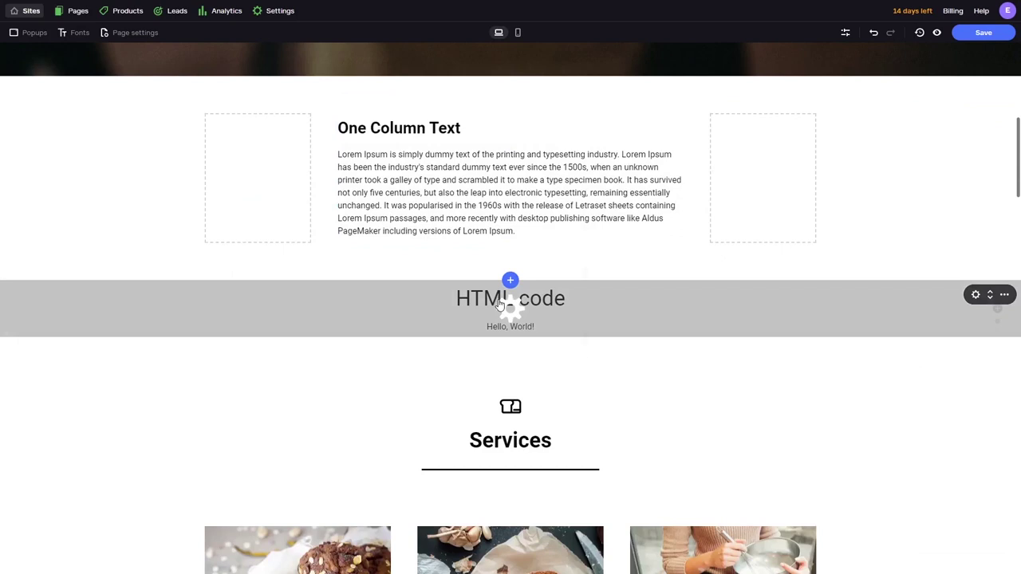
Swap the new section's Hello, World! sample code for the Common Ninja carousel embed code.
click(499, 304)
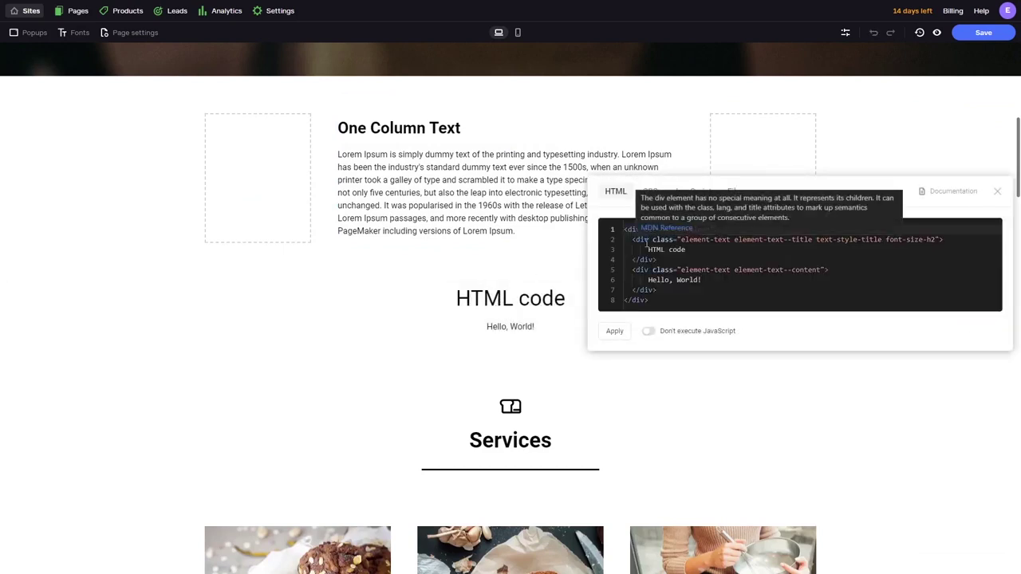
click(645, 241)
key(ctrl+a)
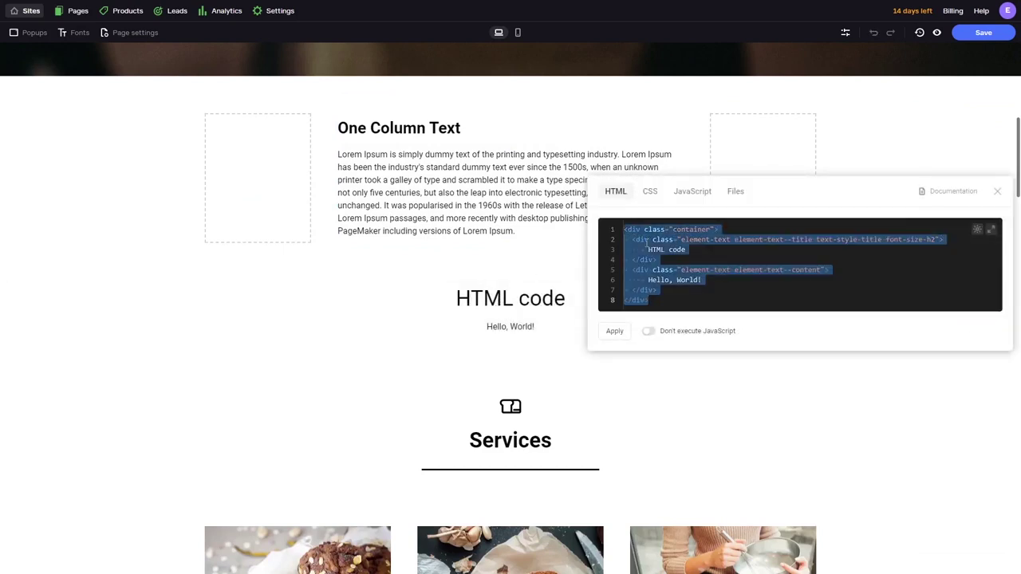
key(BackSpace)
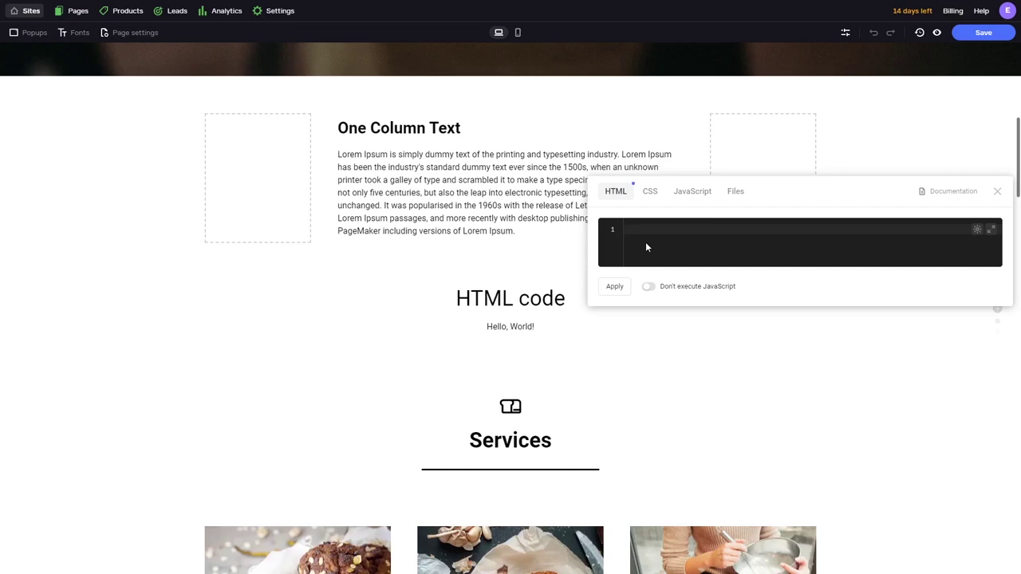
key(ctrl+v)
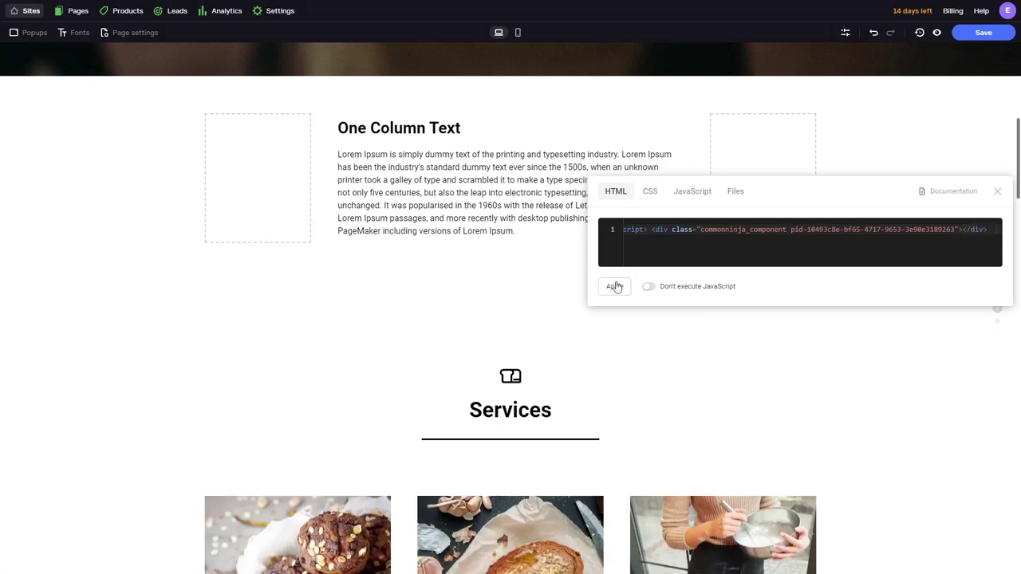
click(996, 190)
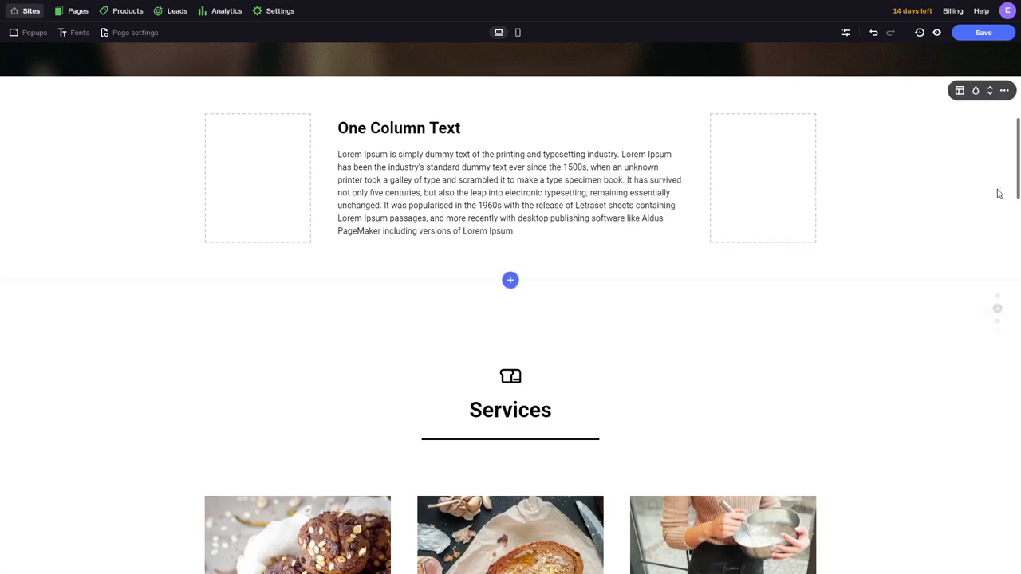